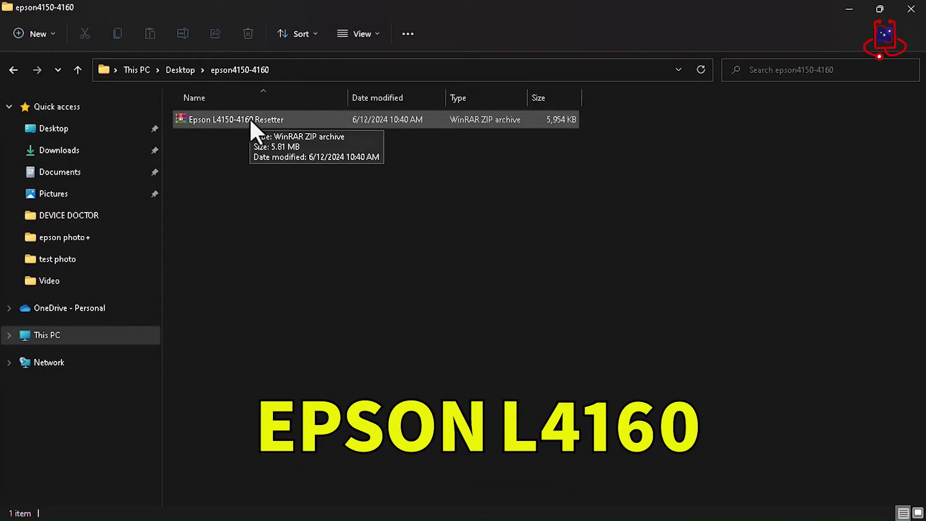
Choose printer model L4150 with port USB023 (L4150 Series).
{"action": "right_click", "coordinate": [190, 121]}
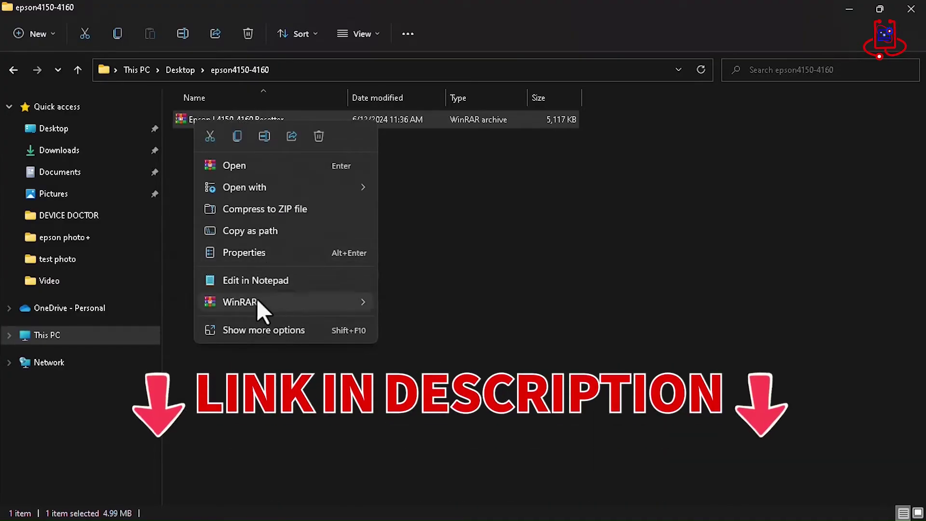
{"action": "mouse_move", "coordinate": [255, 299]}
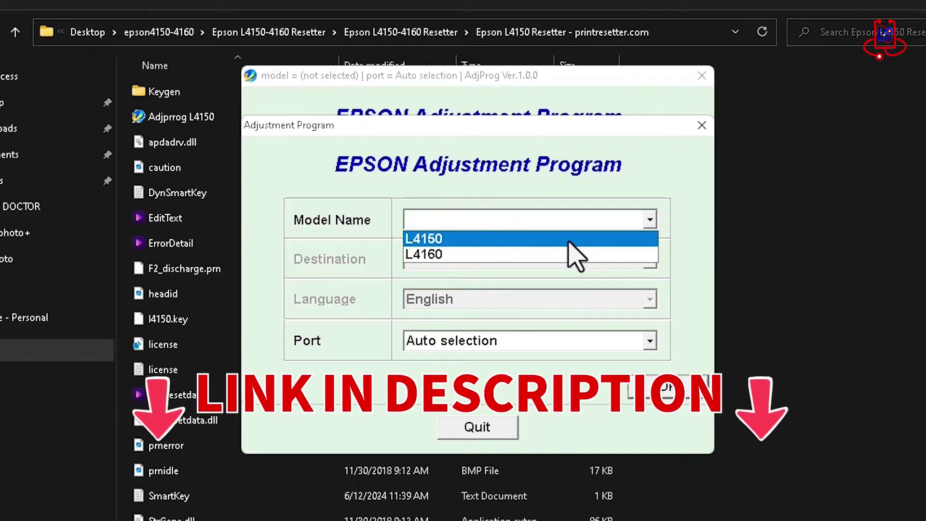
{"action": "left_click", "coordinate": [569, 243]}
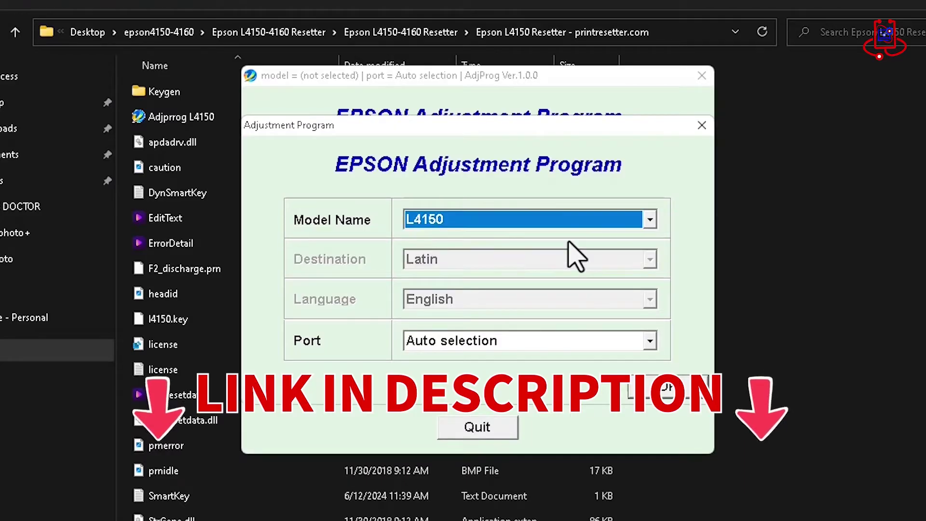
{"action": "left_click", "coordinate": [558, 344]}
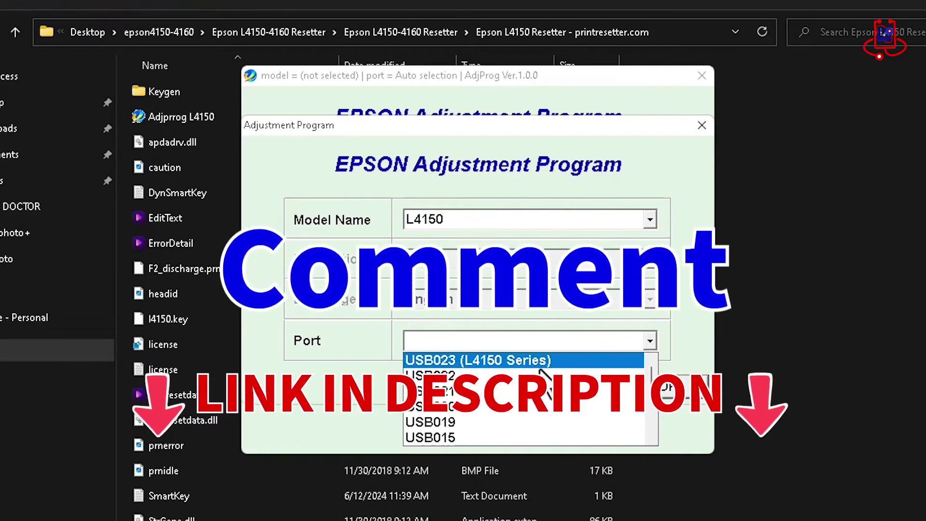
{"action": "left_click", "coordinate": [567, 364]}
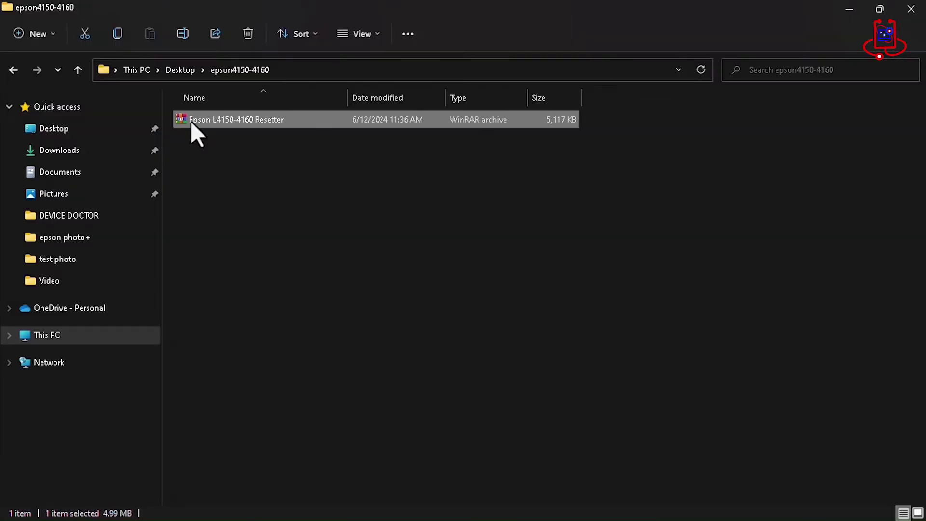
Extract the resetter archive with WinRAR's Extract files option.
{"action": "right_click", "coordinate": [190, 121]}
{"action": "mouse_move", "coordinate": [255, 298]}
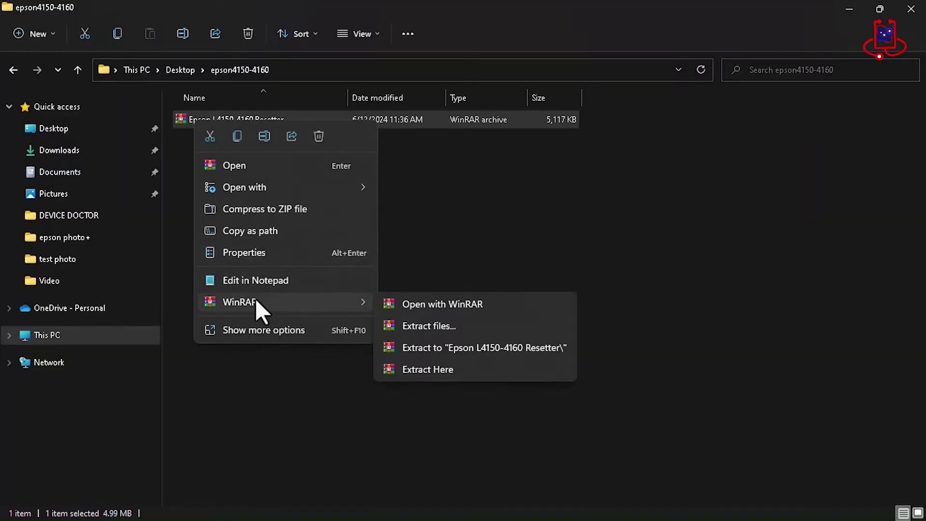
{"action": "left_click", "coordinate": [423, 329]}
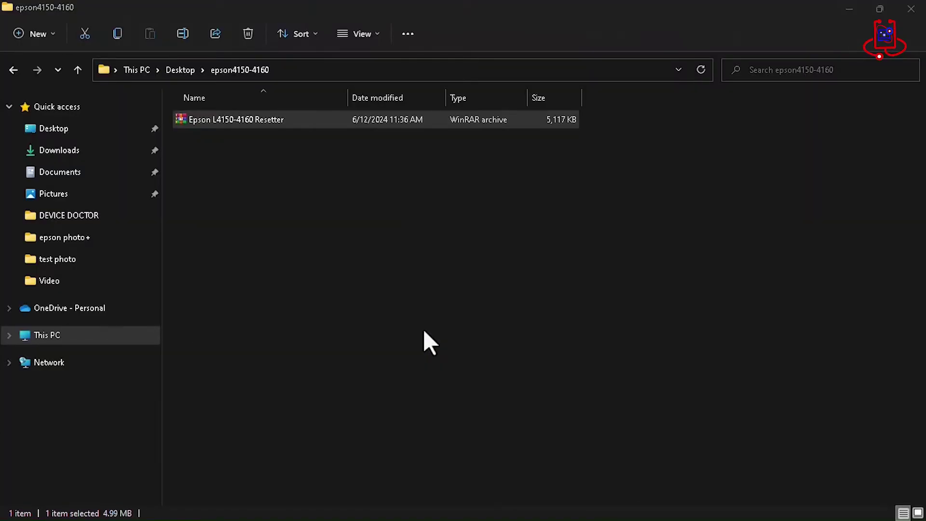
{"action": "left_click", "coordinate": [503, 408]}
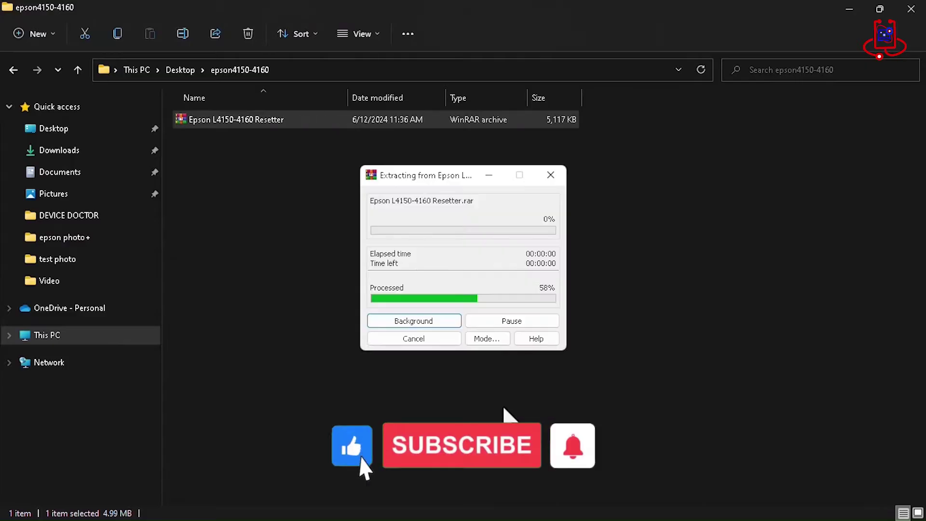
{"action": "left_click", "coordinate": [264, 242]}
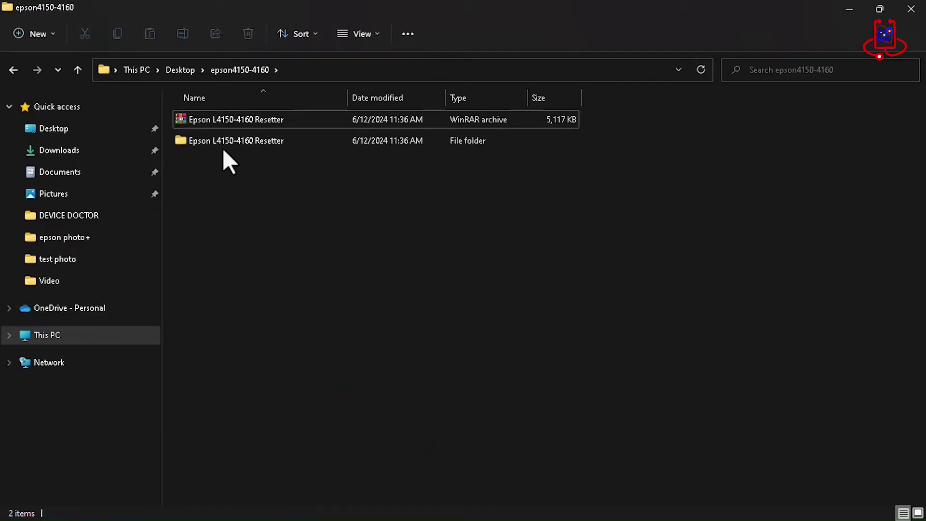
Open the nested extracted folders down to Epson L4150 Resetter - printresetter.com and launch Adjprog L4150.
{"action": "double_click", "coordinate": [236, 140]}
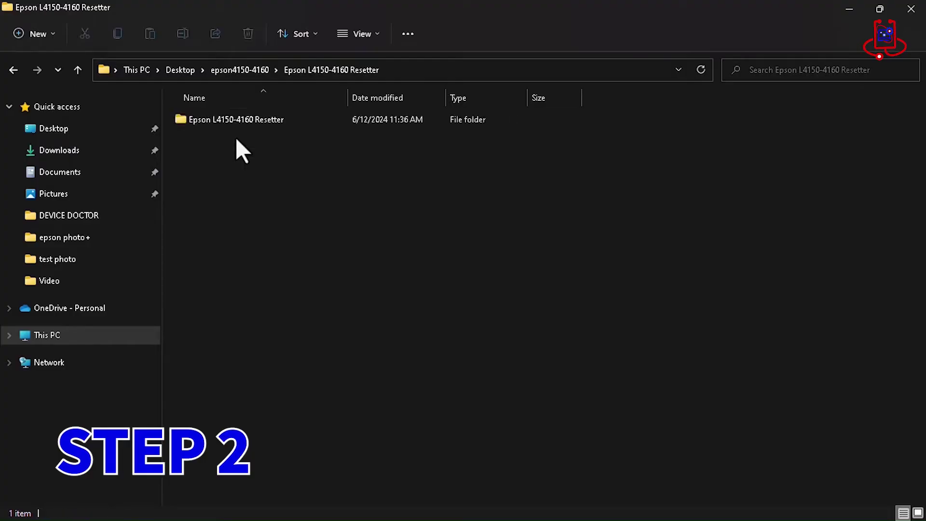
{"action": "double_click", "coordinate": [211, 120]}
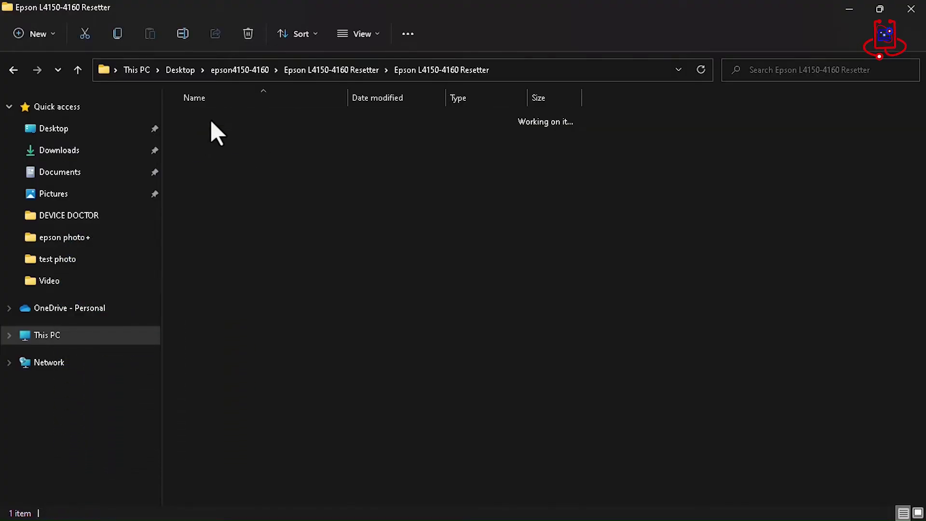
{"action": "double_click", "coordinate": [211, 119]}
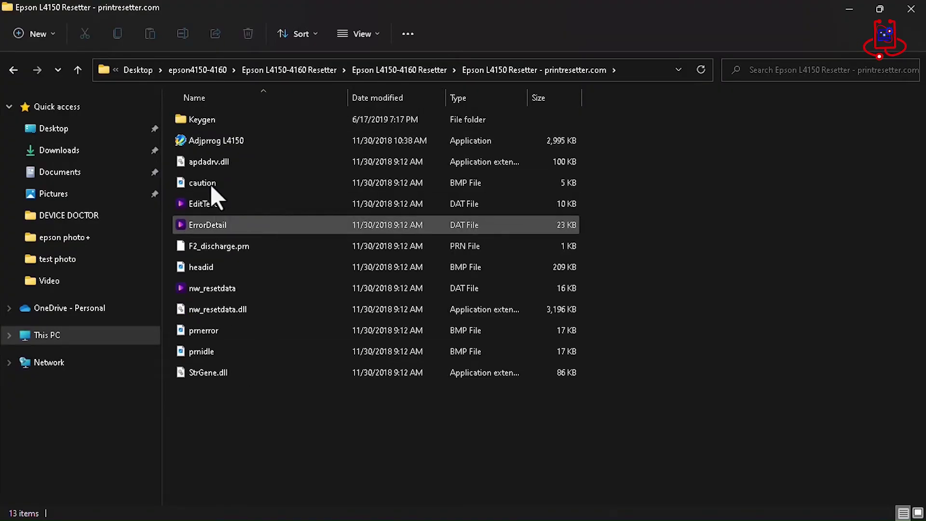
{"action": "left_click", "coordinate": [218, 142]}
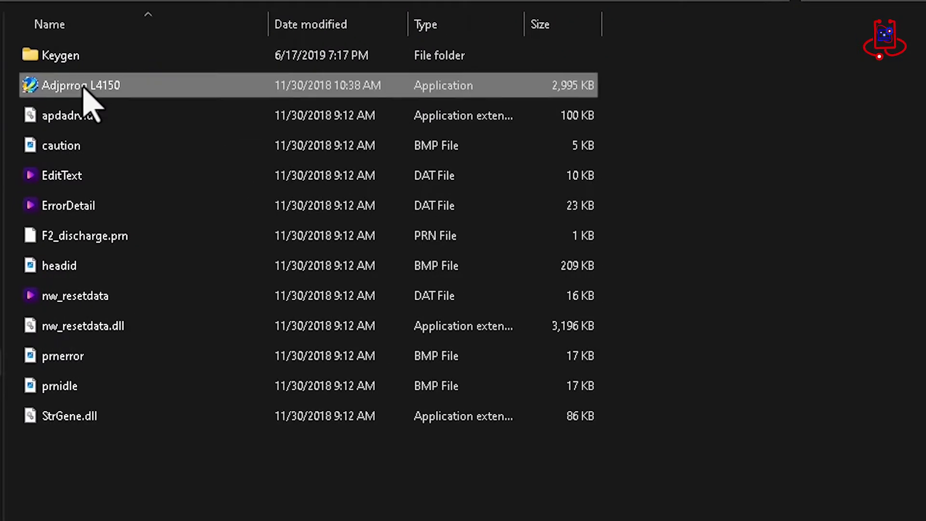
{"action": "double_click", "coordinate": [85, 87]}
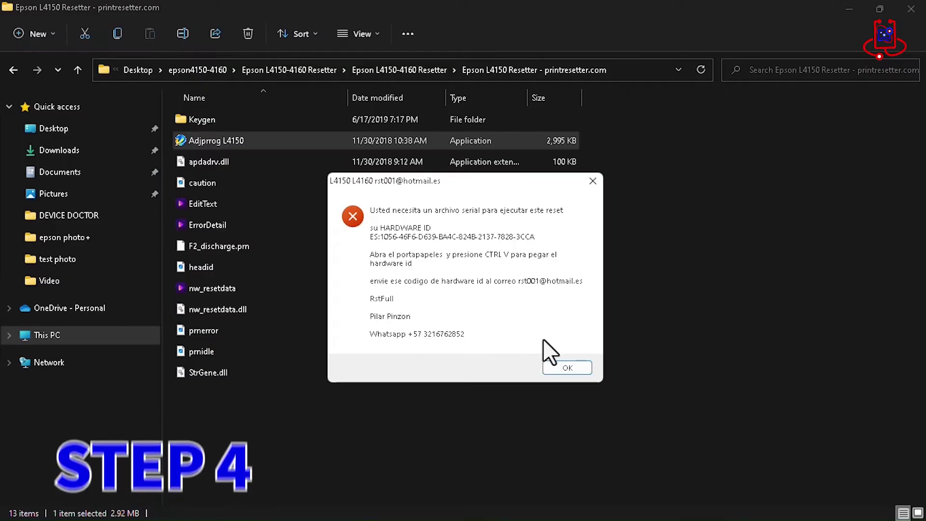
{"action": "left_click", "coordinate": [665, 451]}
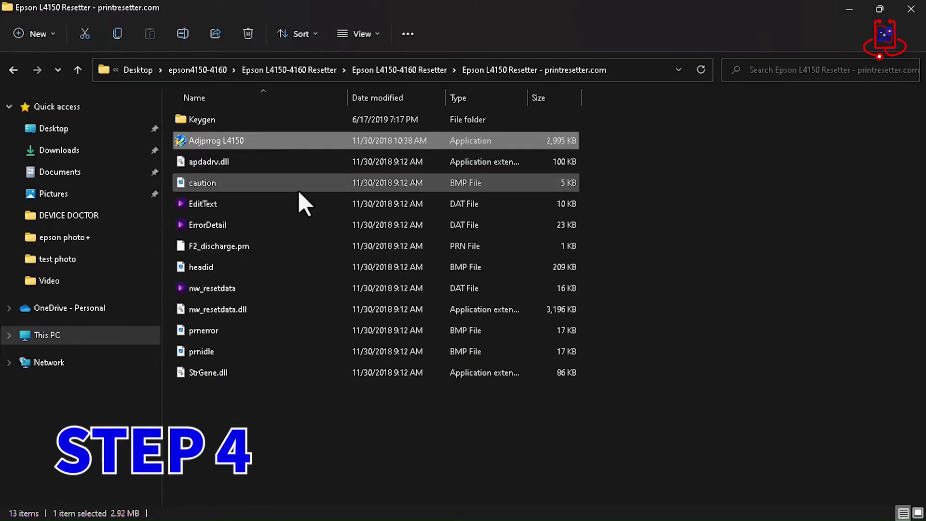
Open Keygen\EXE and run the WLGen_L4150 L4160 RSTFULL key generator.
{"action": "left_click", "coordinate": [260, 120]}
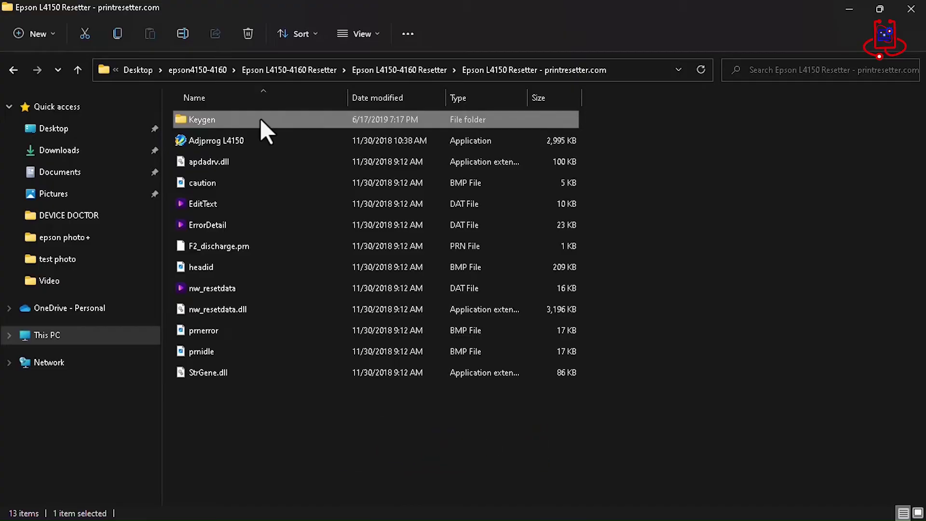
{"action": "double_click", "coordinate": [260, 117]}
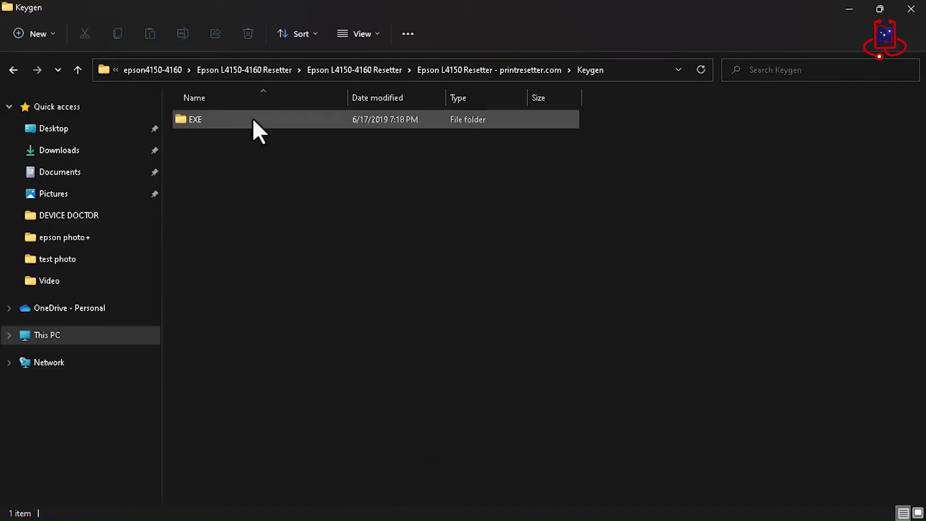
{"action": "double_click", "coordinate": [210, 119]}
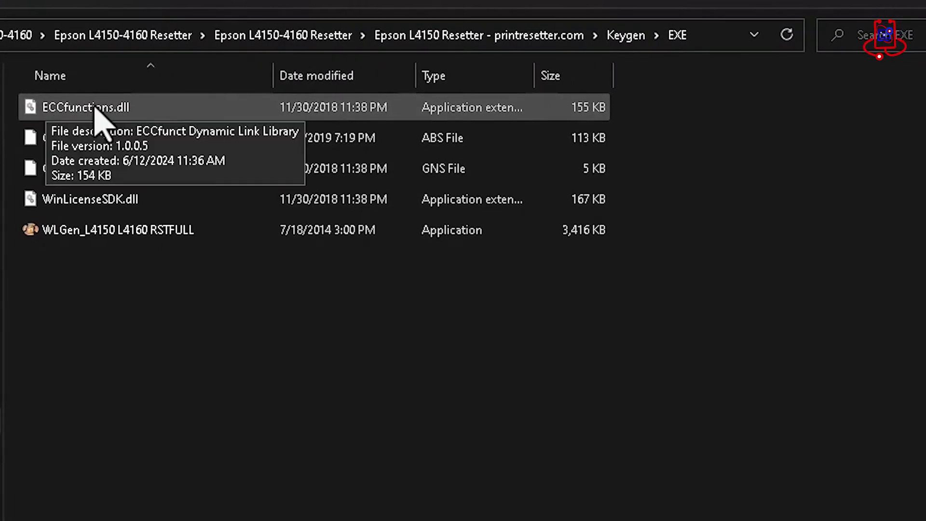
{"action": "left_click", "coordinate": [63, 234]}
{"action": "right_click", "coordinate": [63, 233]}
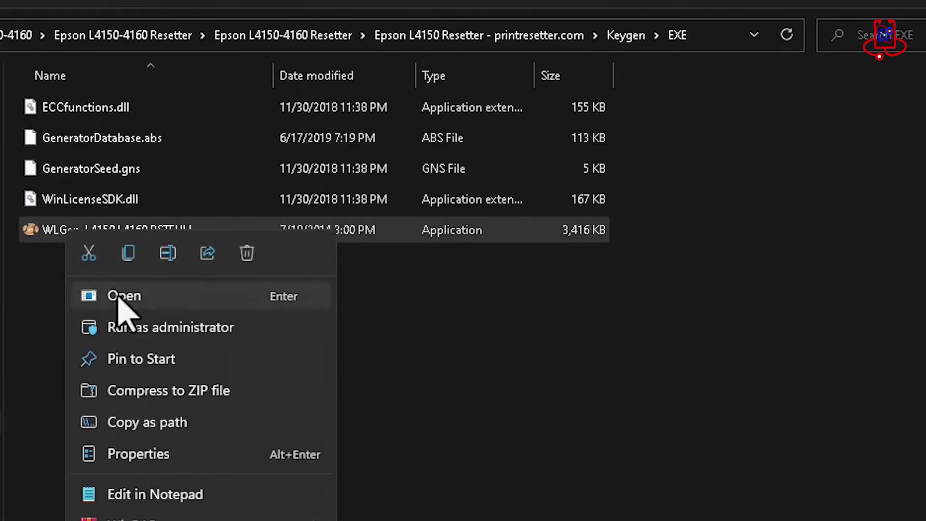
{"action": "left_click", "coordinate": [120, 296]}
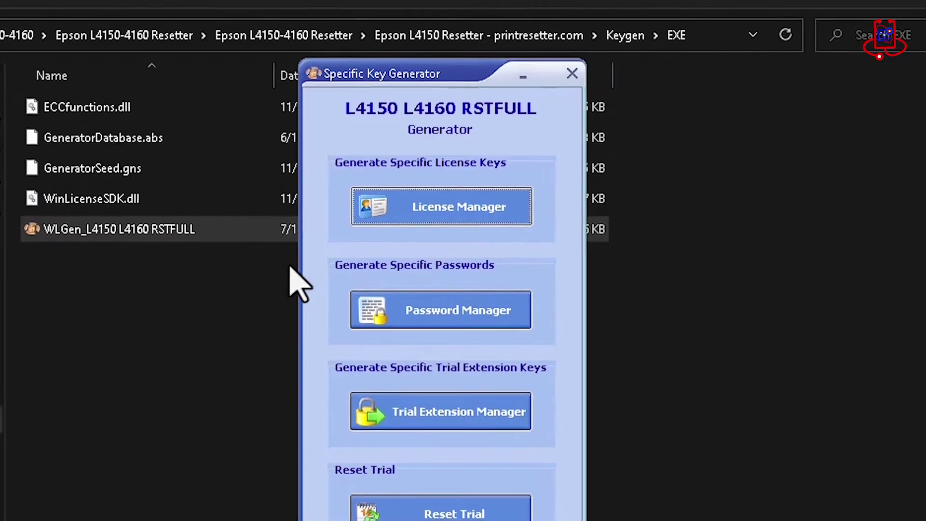
Add and save a license with the customer and company names, the hardware ID, and custom data 4150.
{"action": "left_click", "coordinate": [425, 188]}
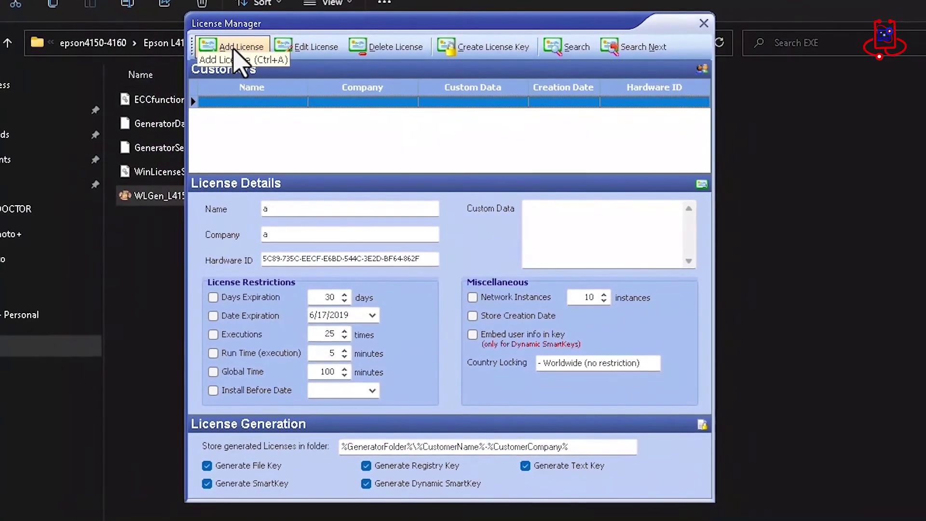
{"action": "left_click", "coordinate": [210, 44]}
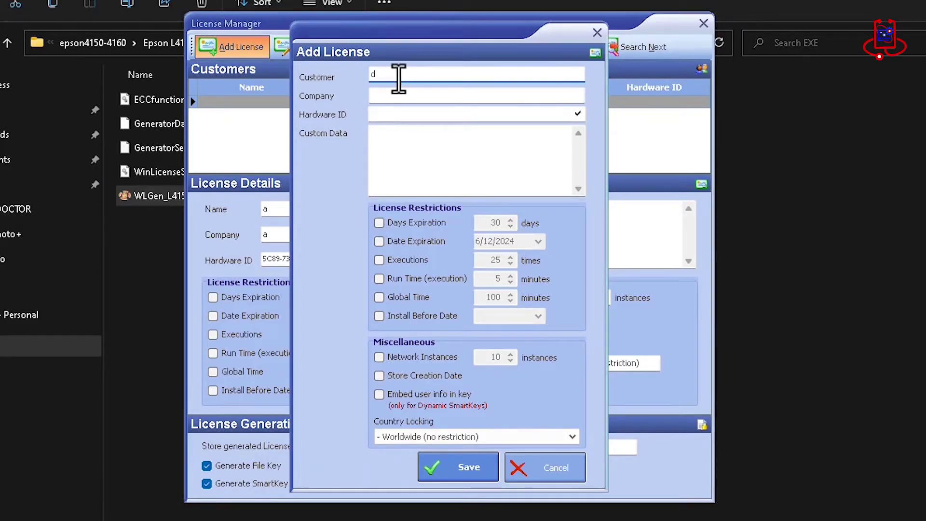
{"action": "type", "text": "D"}
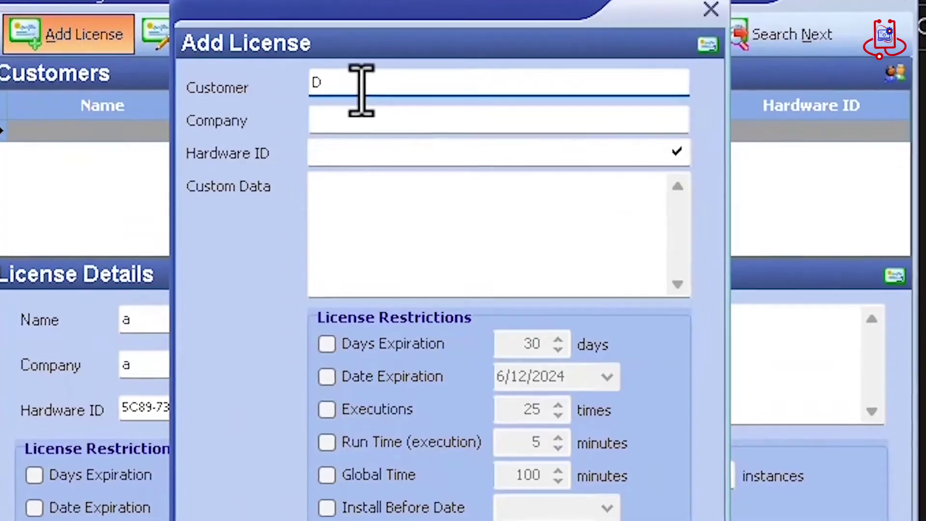
{"action": "type", "text": "evi"}
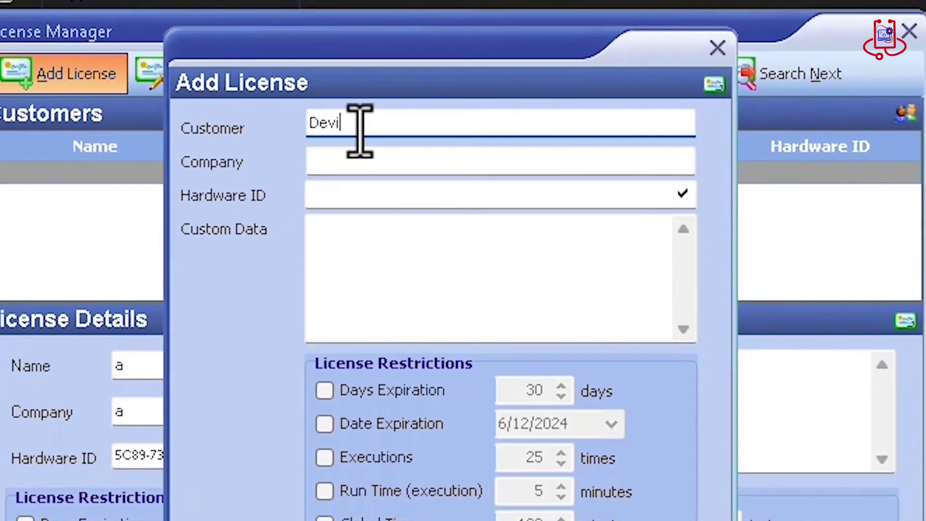
{"action": "type", "text": "ce-Doctor"}
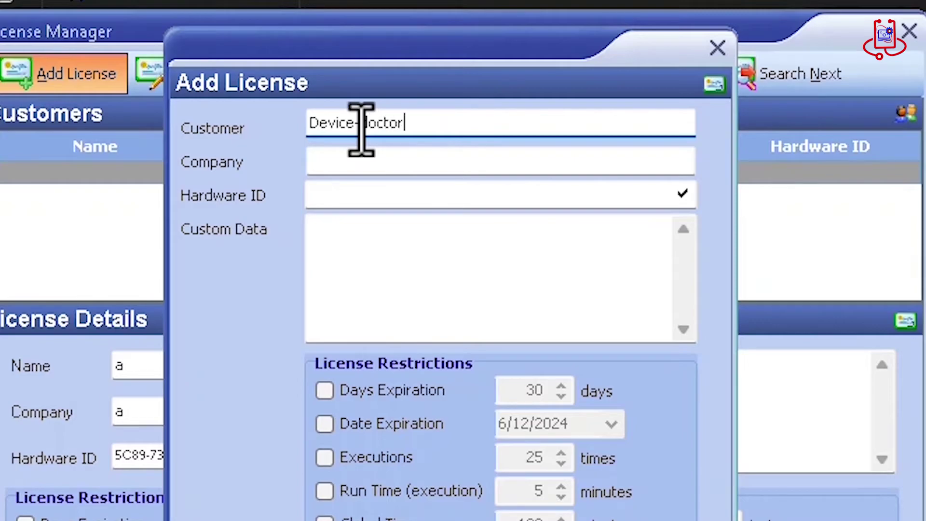
{"action": "left_click", "coordinate": [358, 163]}
{"action": "type", "text": "yout"}
{"action": "type", "text": "ube"}
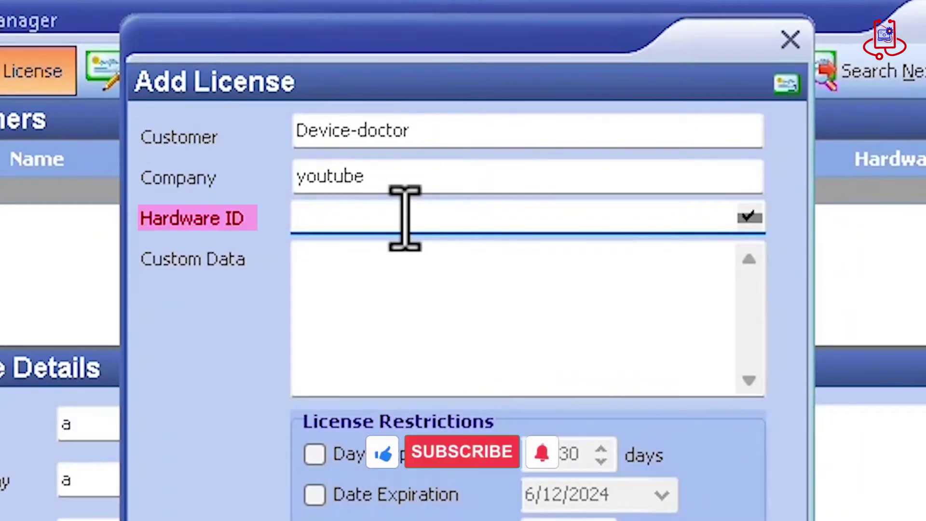
{"action": "type", "text": "1"}
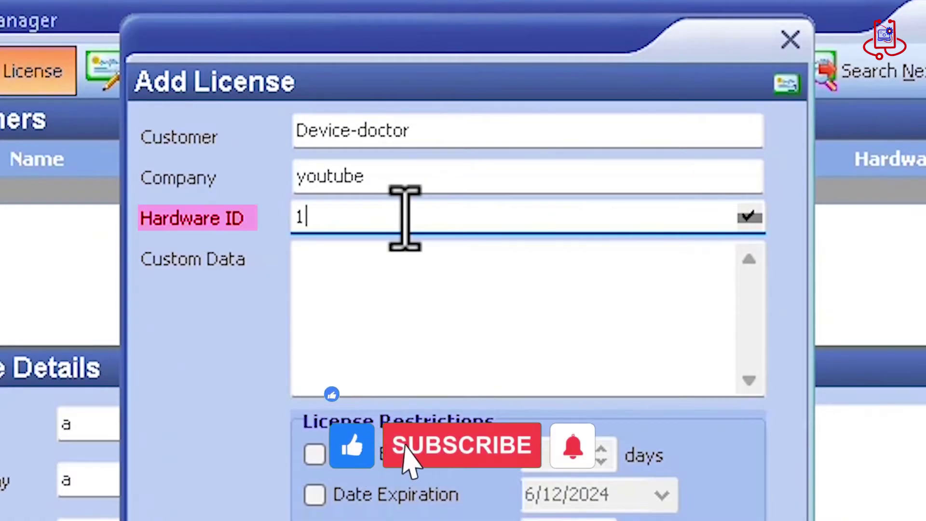
{"action": "type", "text": "056"}
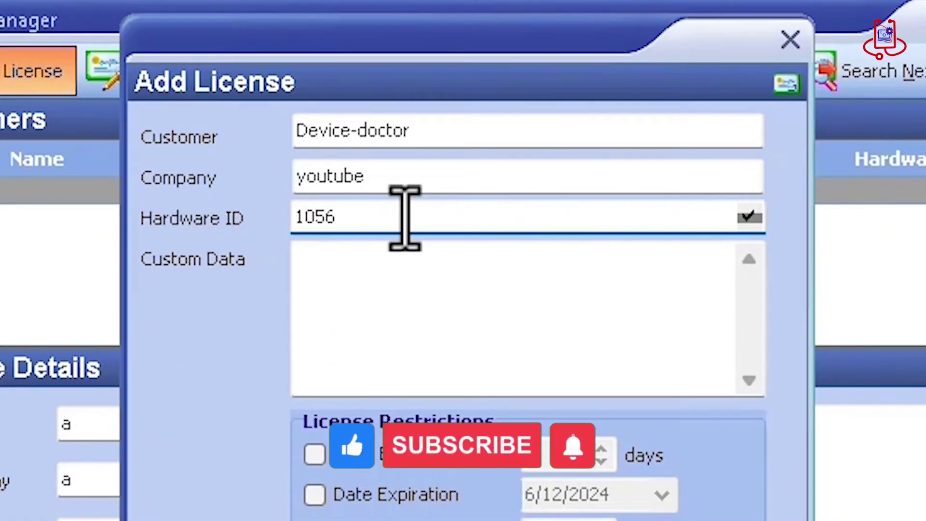
{"action": "type", "text": "-"}
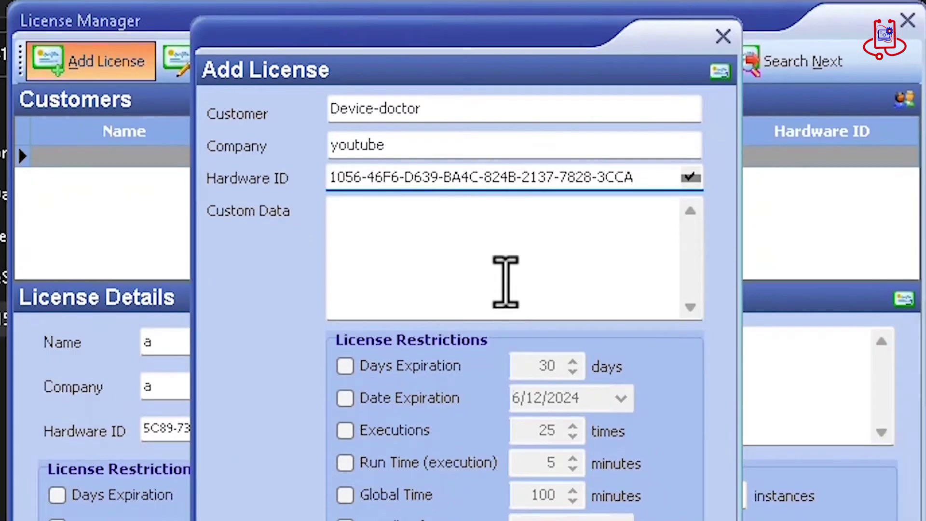
{"action": "left_click", "coordinate": [516, 349]}
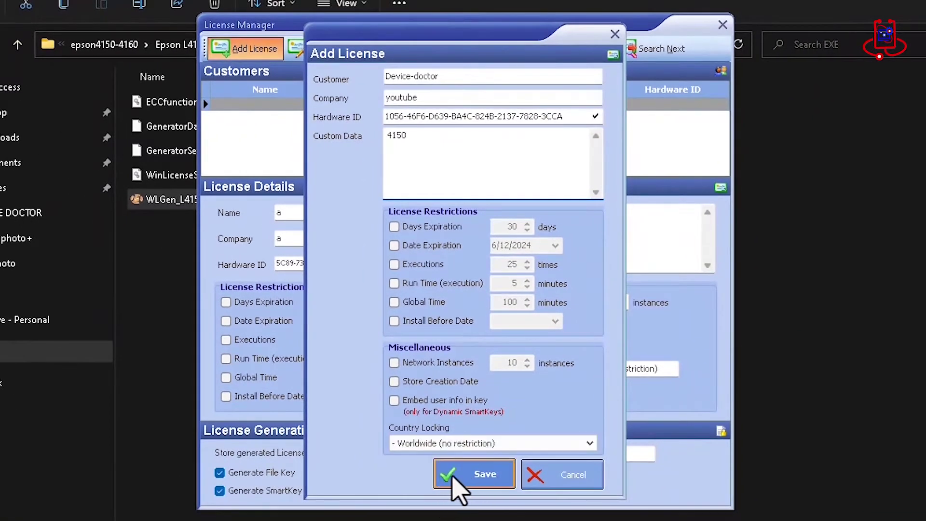
{"action": "left_click", "coordinate": [475, 477]}
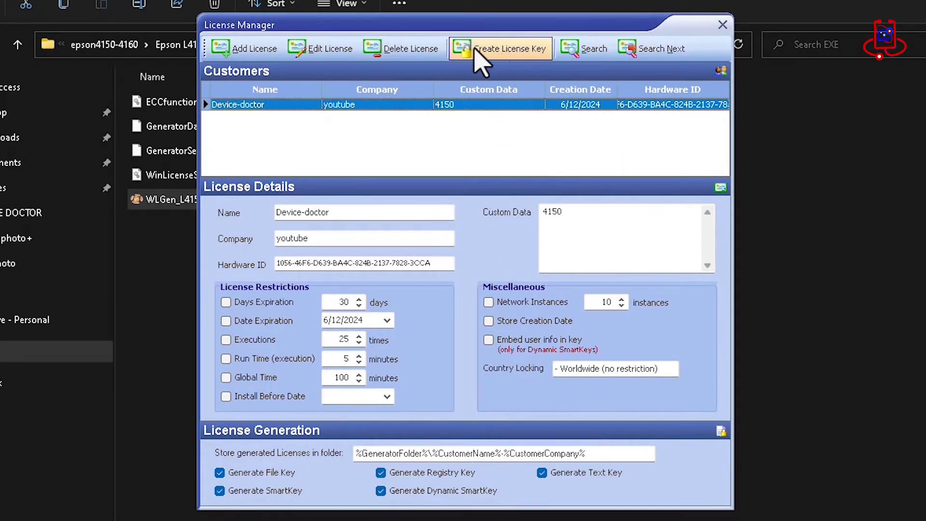
Generate the license key files into a new customer-named folder and dismiss the confirmation.
{"action": "left_click", "coordinate": [494, 49]}
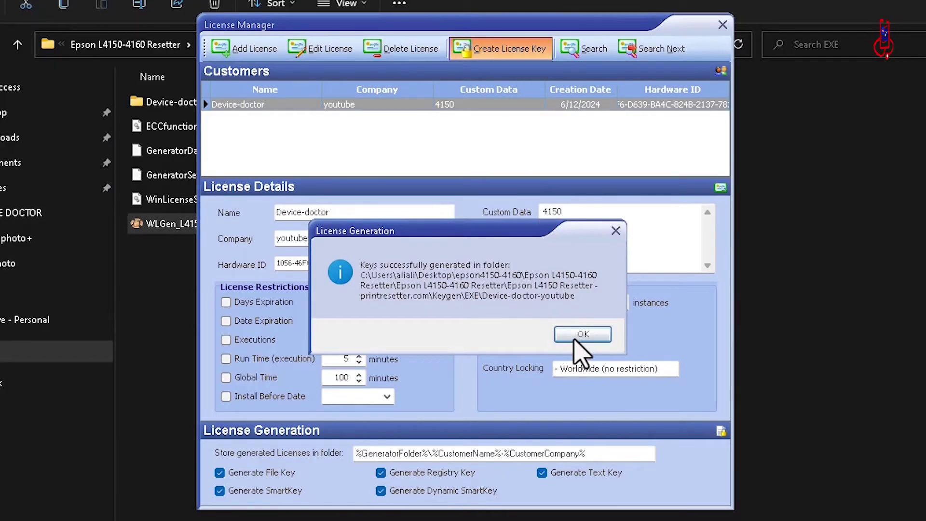
{"action": "left_click", "coordinate": [582, 334]}
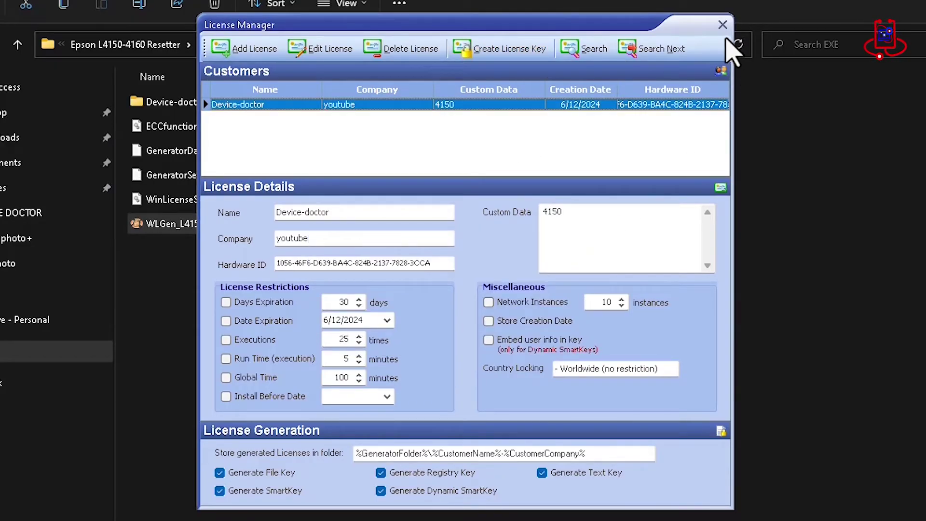
Close the key generator and copy the five generated key files from the customer's folder.
{"action": "left_click", "coordinate": [722, 26]}
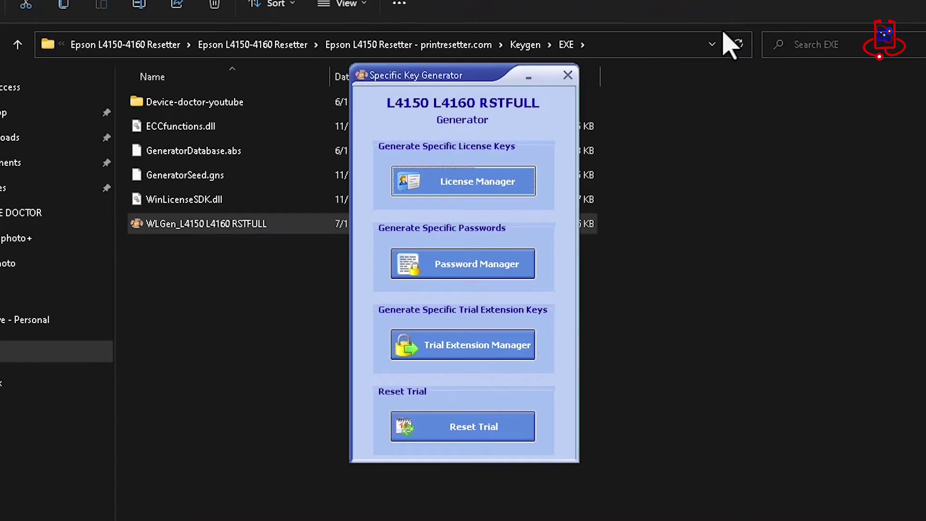
{"action": "left_click", "coordinate": [567, 75]}
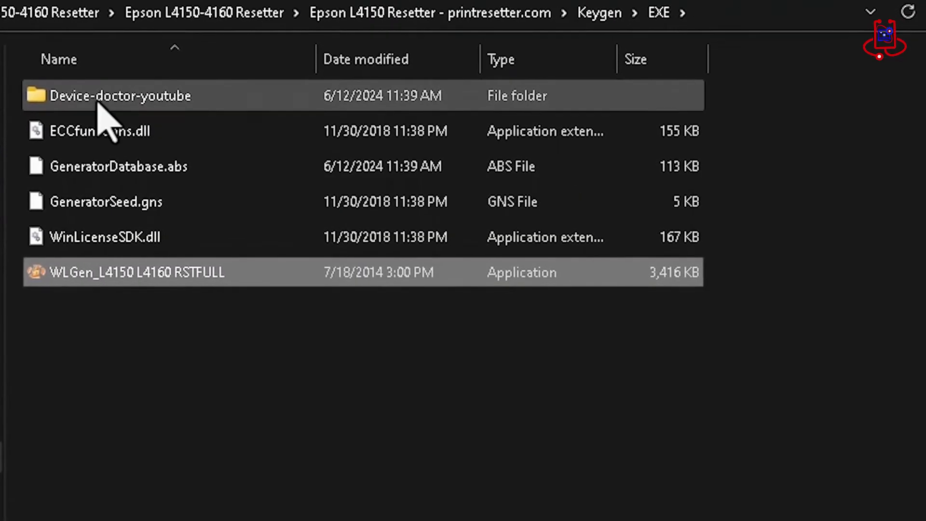
{"action": "double_click", "coordinate": [69, 103]}
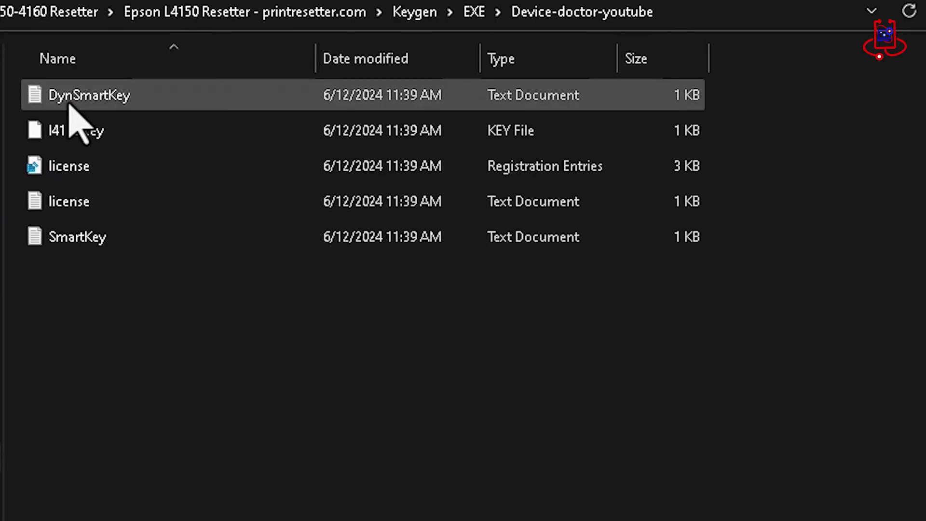
{"action": "left_click_drag", "start_coordinate": [101, 303], "coordinate": [72, 101]}
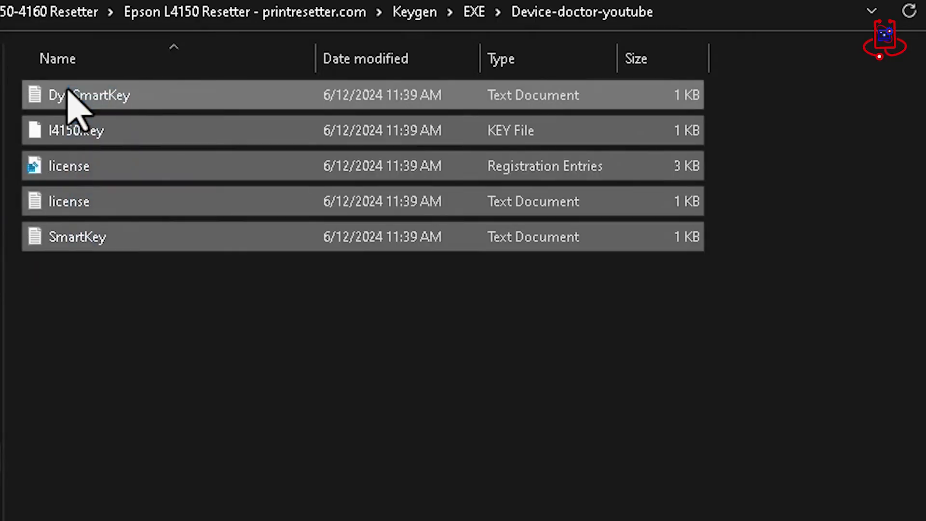
{"action": "right_click", "coordinate": [70, 102]}
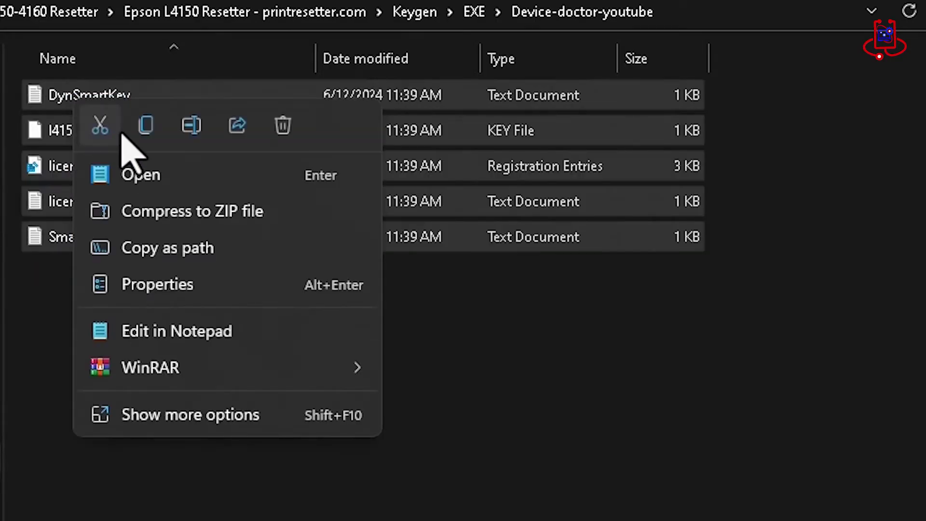
{"action": "left_click", "coordinate": [146, 125]}
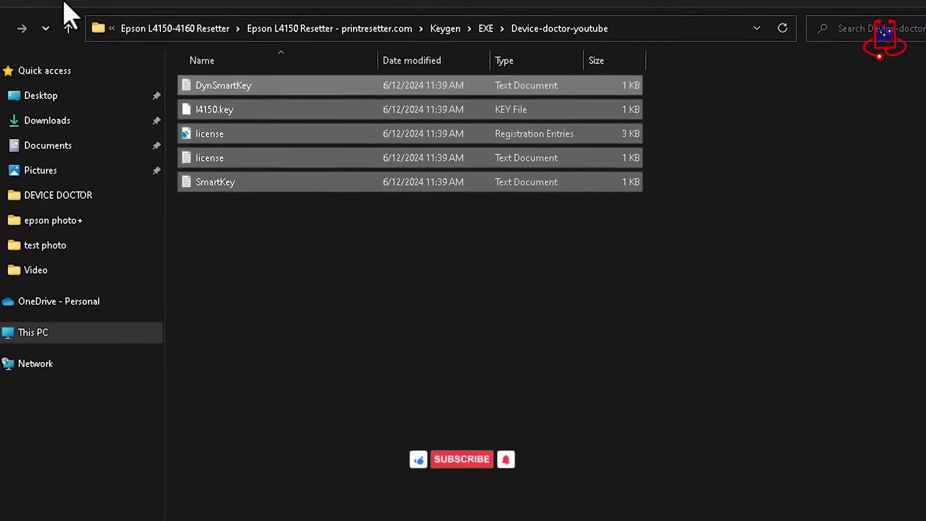
Go back up to the Epson L4150 Resetter - printresetter.com folder.
{"action": "left_click", "coordinate": [85, 22]}
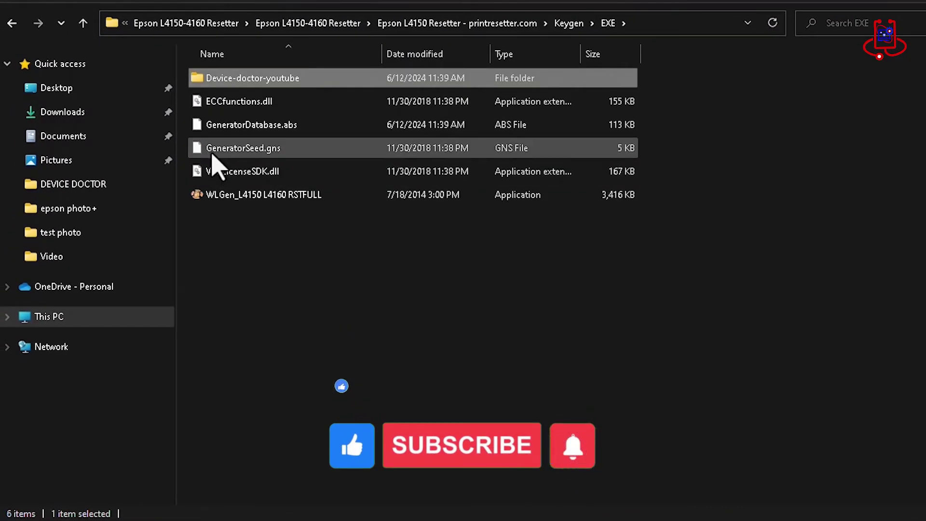
{"action": "left_click", "coordinate": [85, 23]}
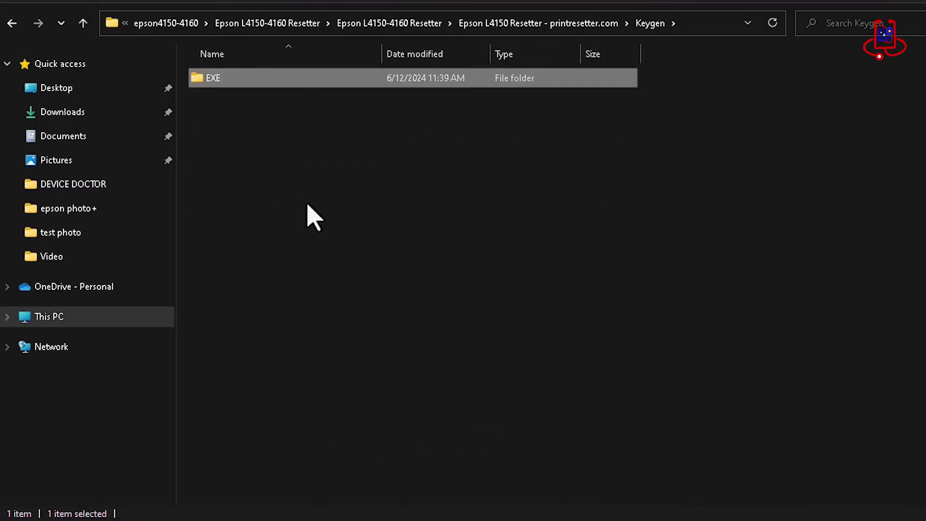
{"action": "left_click", "coordinate": [84, 23]}
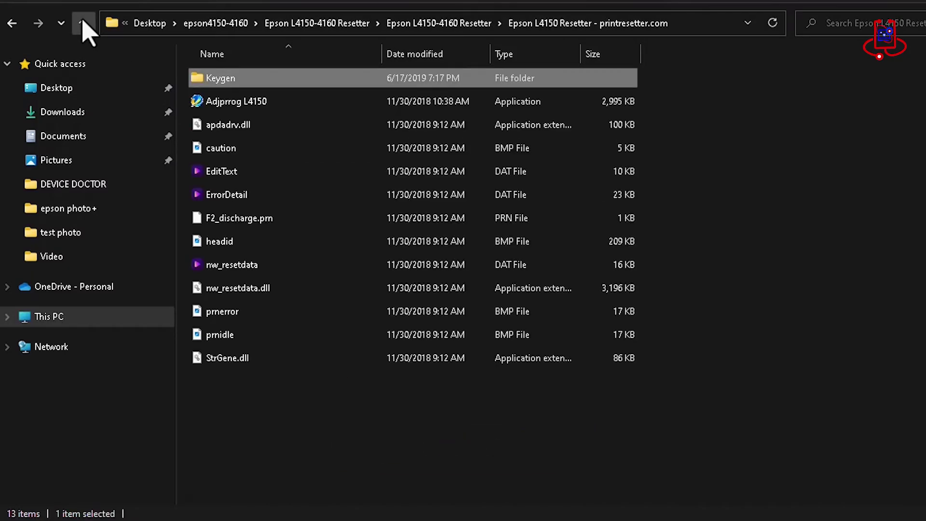
Paste the five key files into the resetter folder.
{"action": "right_click", "coordinate": [364, 482]}
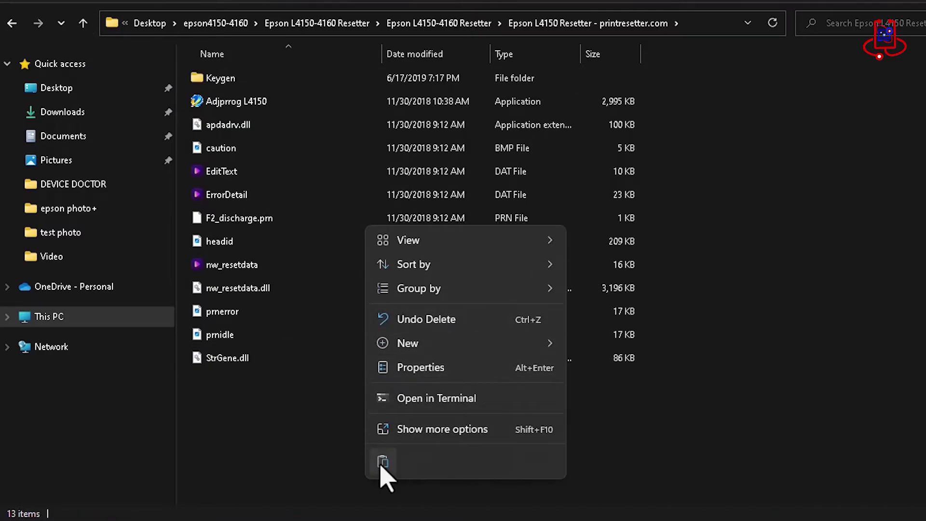
{"action": "left_click", "coordinate": [381, 467]}
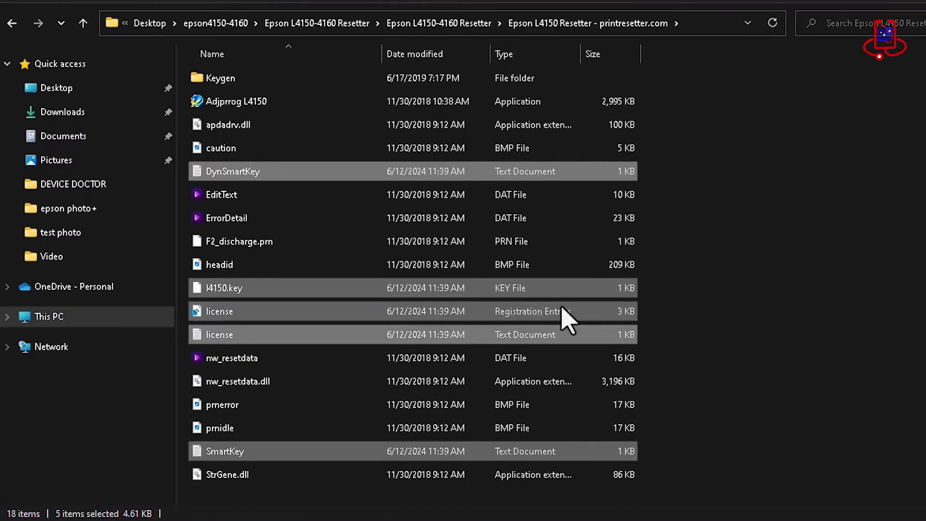
{"action": "left_click", "coordinate": [753, 342]}
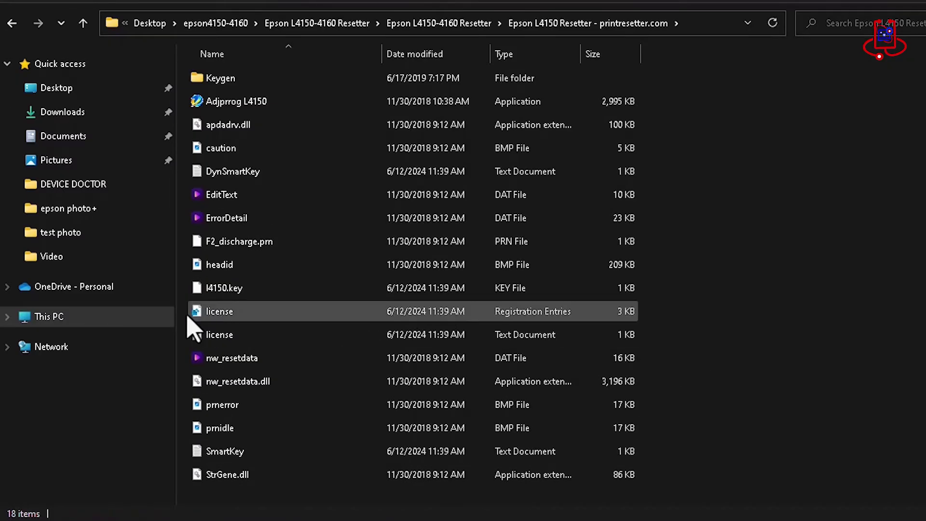
Merge license.reg into the registry and confirm the success message.
{"action": "right_click", "coordinate": [198, 313]}
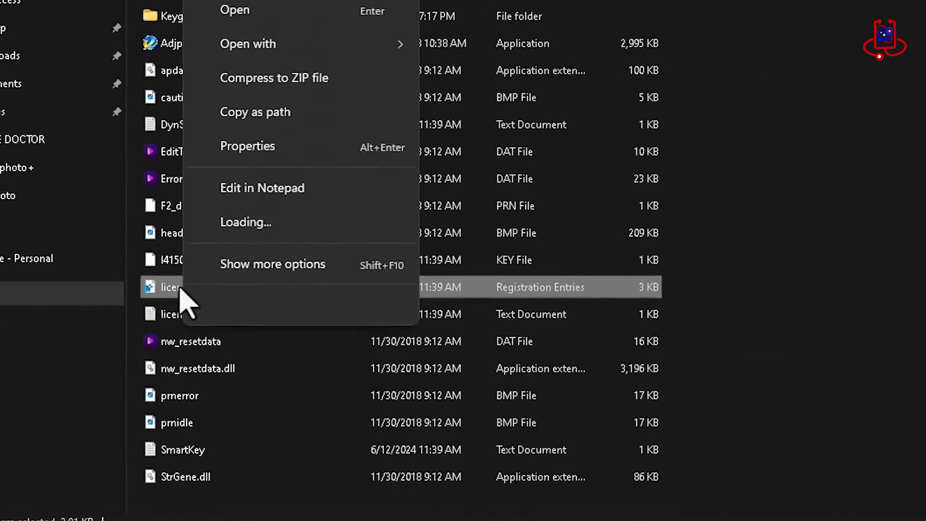
{"action": "left_click", "coordinate": [265, 11]}
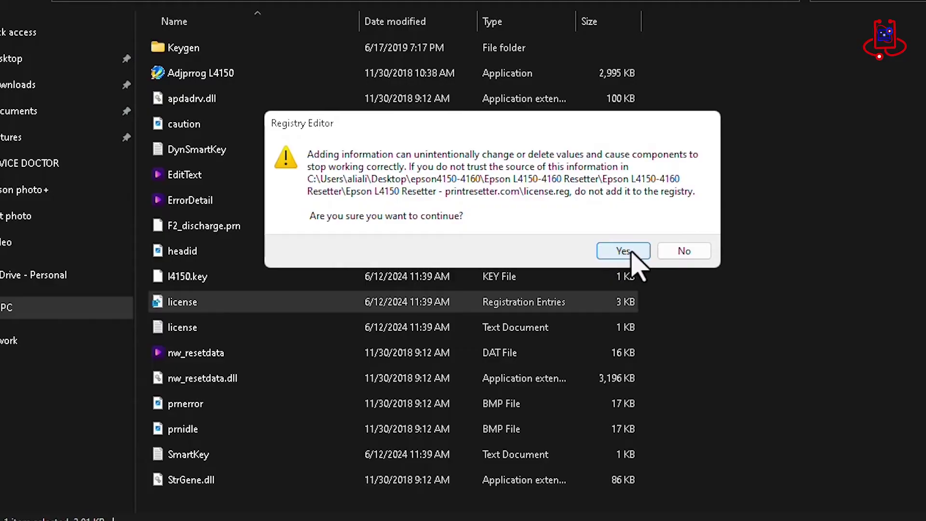
{"action": "left_click", "coordinate": [623, 251]}
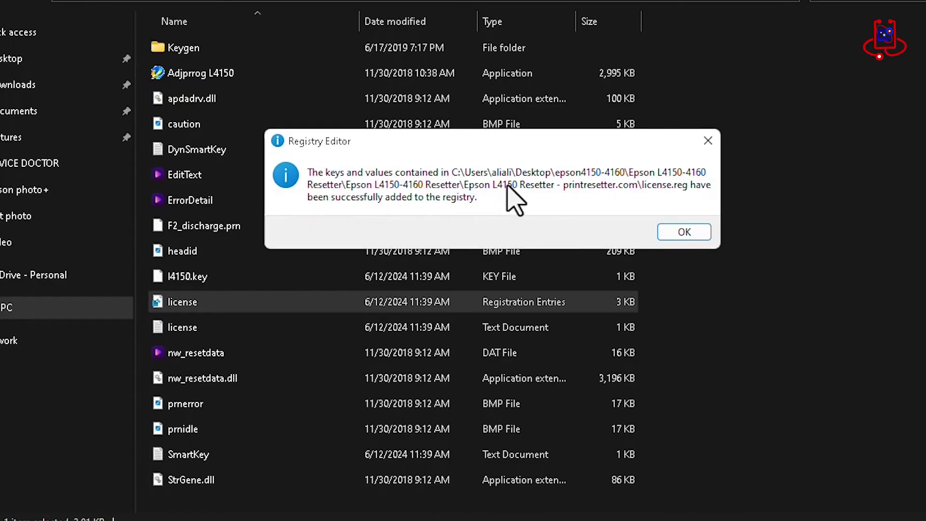
{"action": "left_click", "coordinate": [678, 232]}
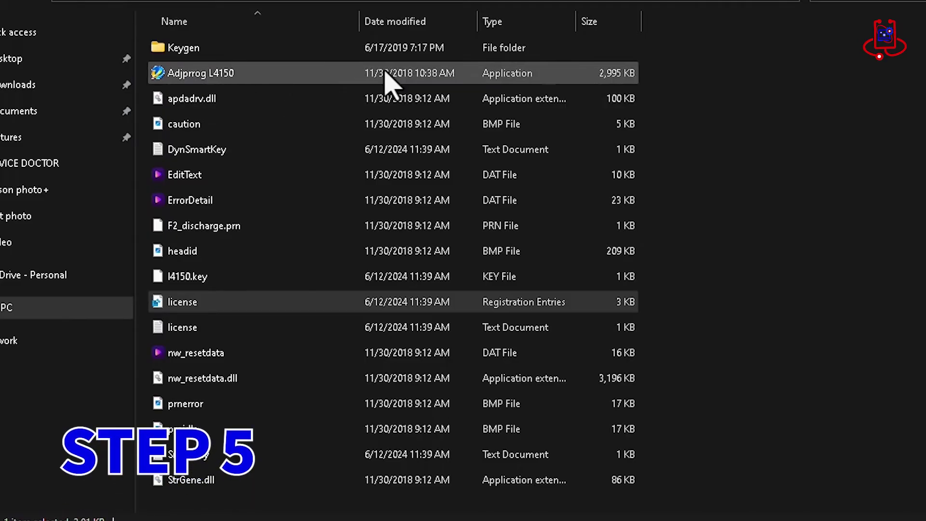
Run Adjprrog L4150 as administrator, accept the registration notice, and open the model list.
{"action": "left_click", "coordinate": [260, 76]}
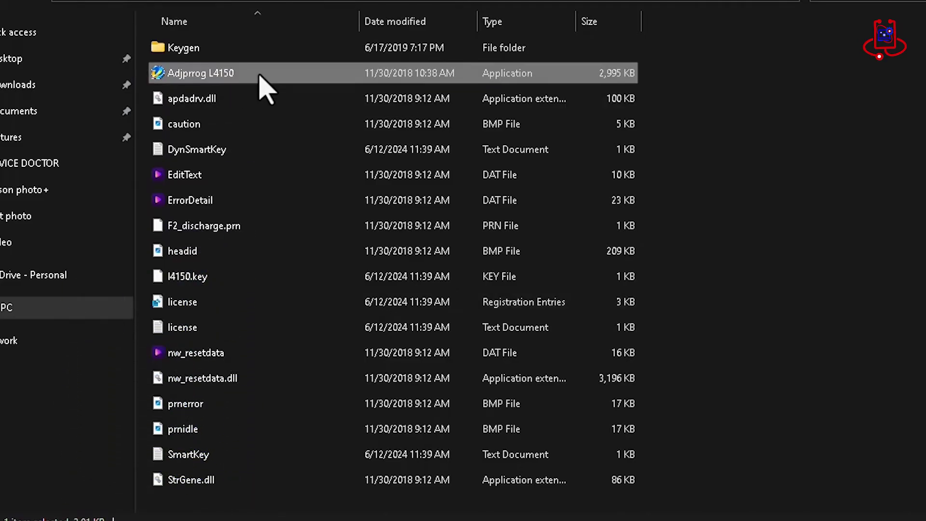
{"action": "right_click", "coordinate": [260, 75]}
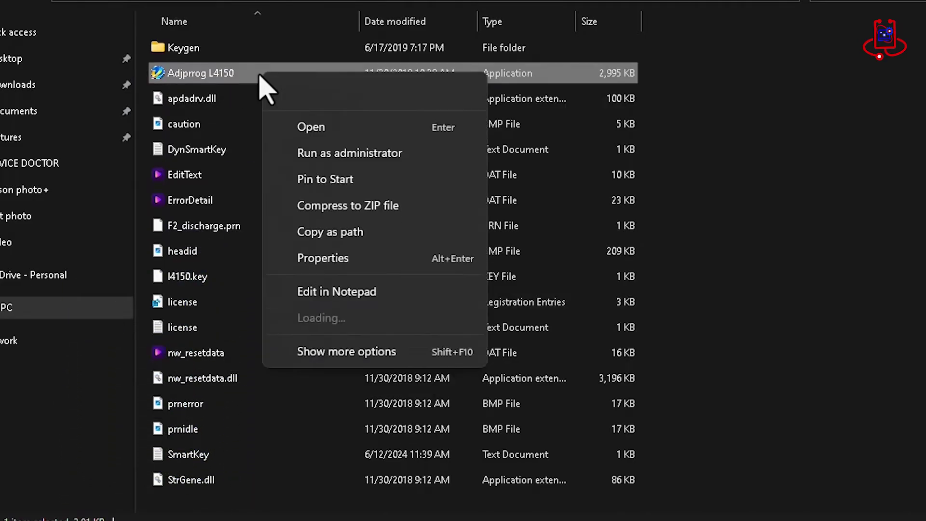
{"action": "left_click", "coordinate": [378, 160]}
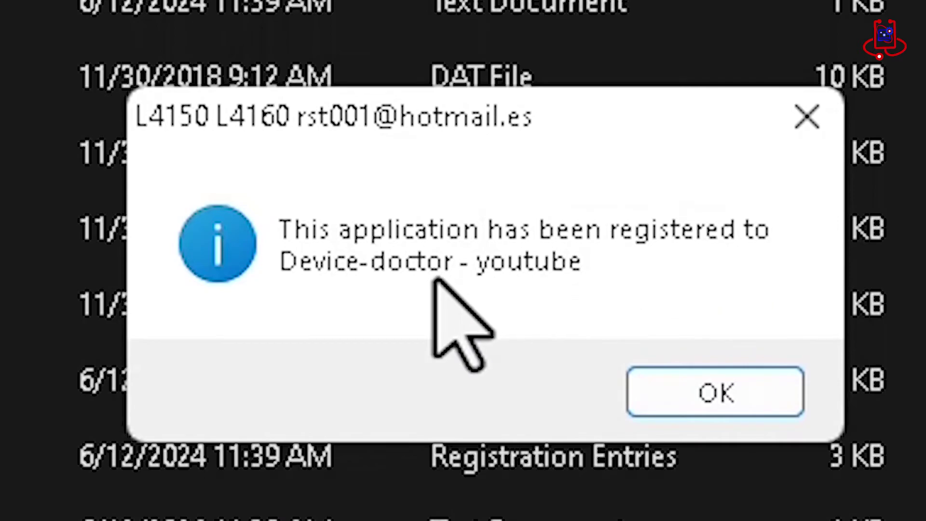
{"action": "left_click", "coordinate": [696, 408]}
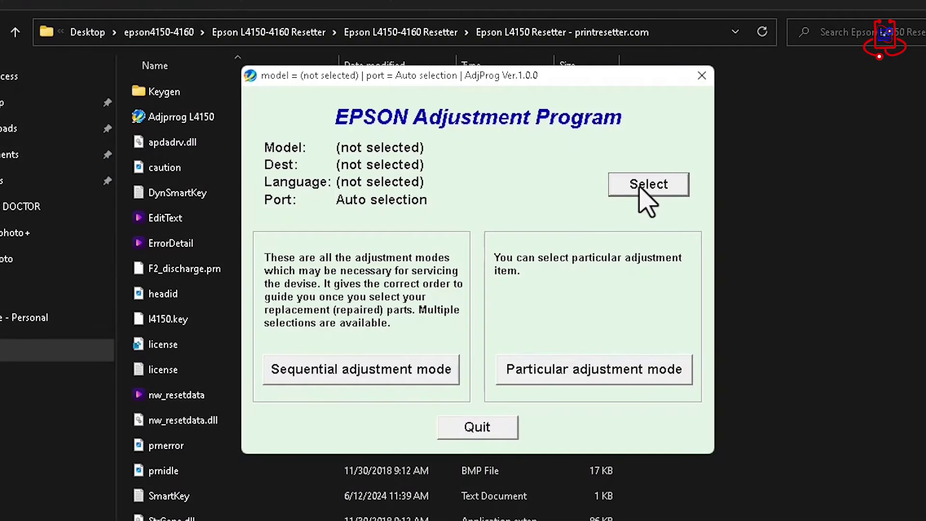
{"action": "left_click", "coordinate": [646, 188]}
{"action": "left_click", "coordinate": [650, 220]}
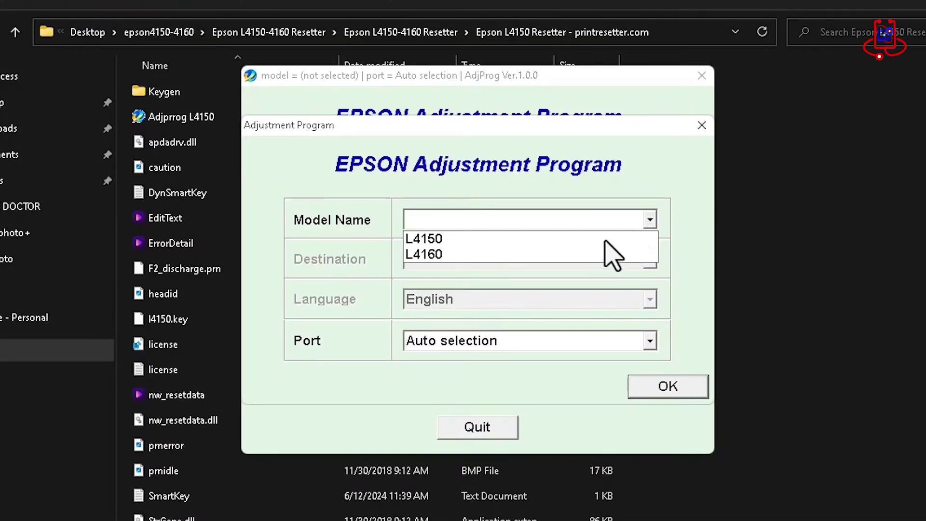
Select model L4150 and port USB023 (L4150 Series), then apply the settings.
{"action": "left_click", "coordinate": [568, 241]}
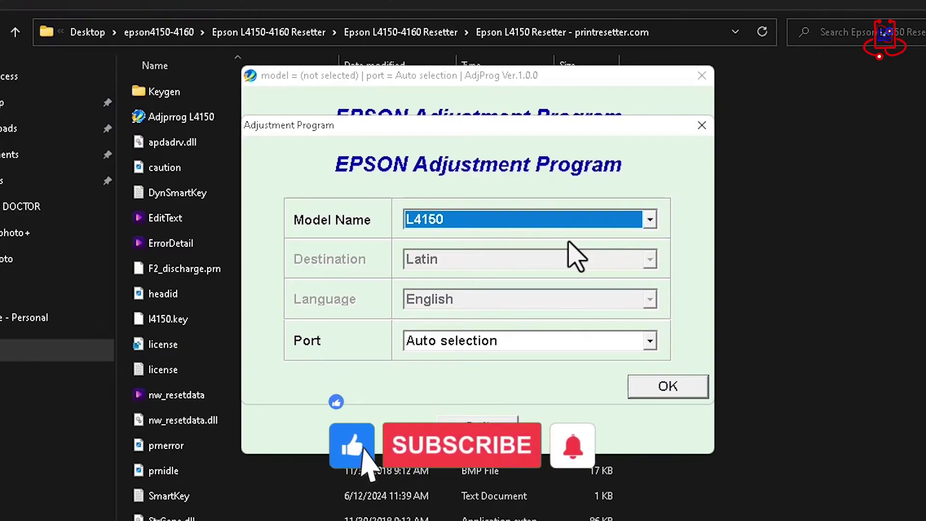
{"action": "left_click", "coordinate": [554, 343]}
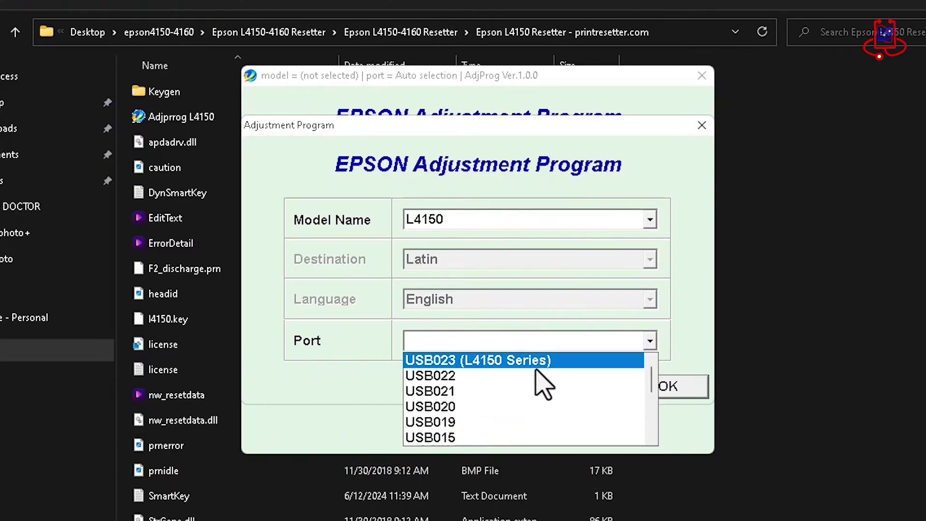
{"action": "left_click", "coordinate": [568, 361]}
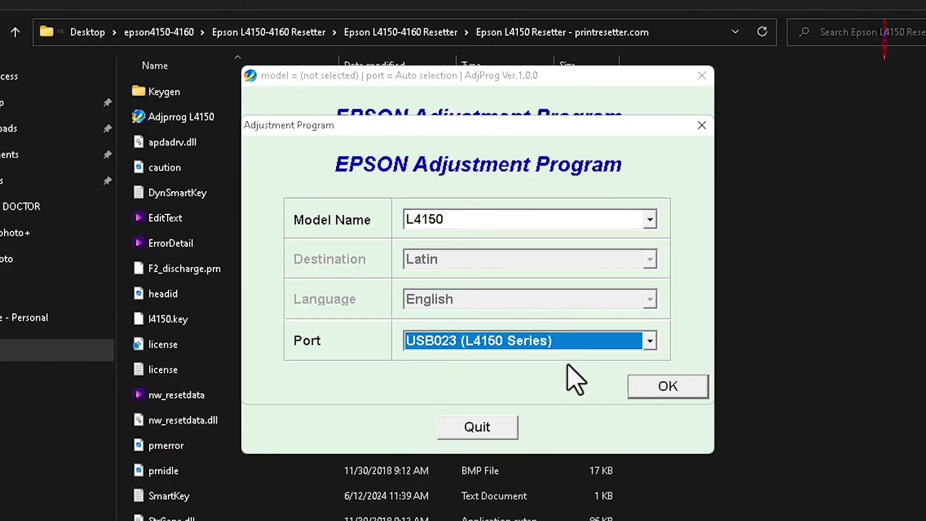
{"action": "left_click", "coordinate": [646, 397]}
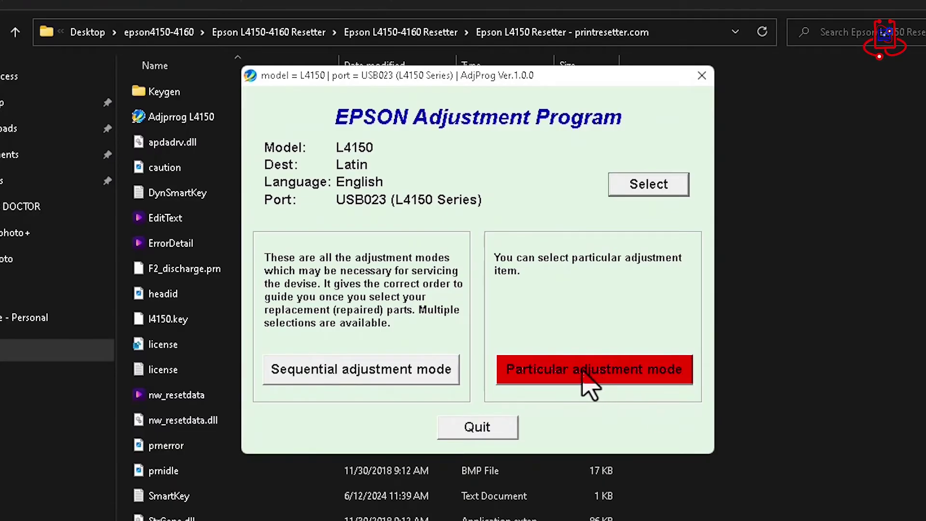
Check the waste ink pad counters: main pad 10916 points (100%), platen pad 5 points.
{"action": "left_click", "coordinate": [557, 369]}
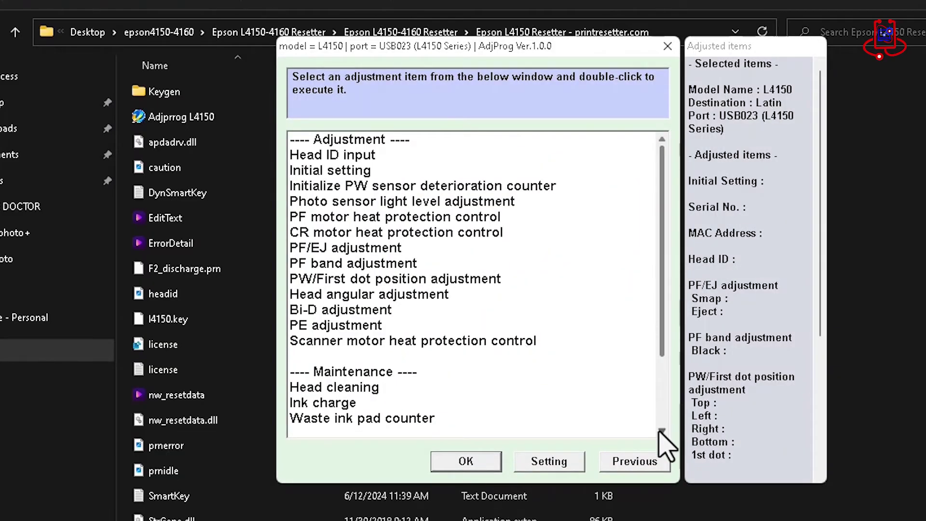
{"action": "left_click", "coordinate": [662, 430]}
{"action": "left_click", "coordinate": [661, 431]}
{"action": "left_click", "coordinate": [661, 430]}
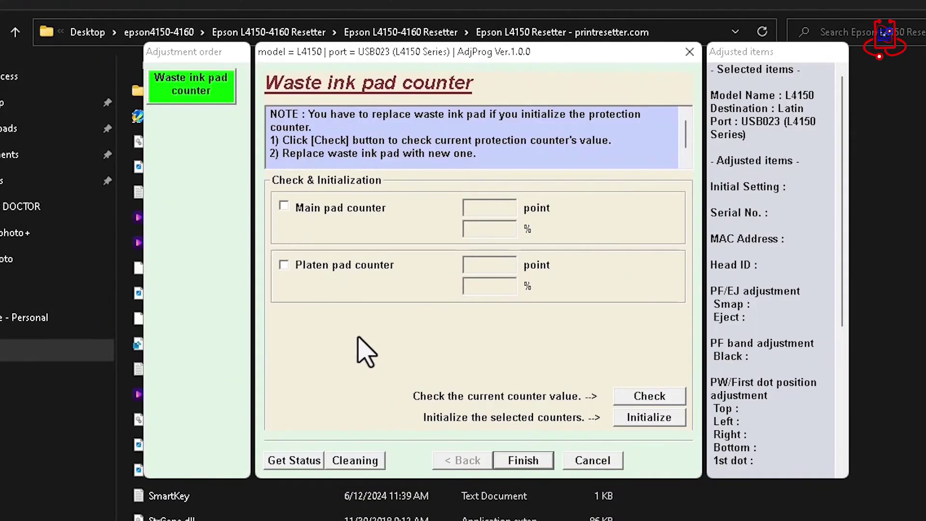
{"action": "left_click", "coordinate": [284, 207]}
{"action": "left_click", "coordinate": [651, 404]}
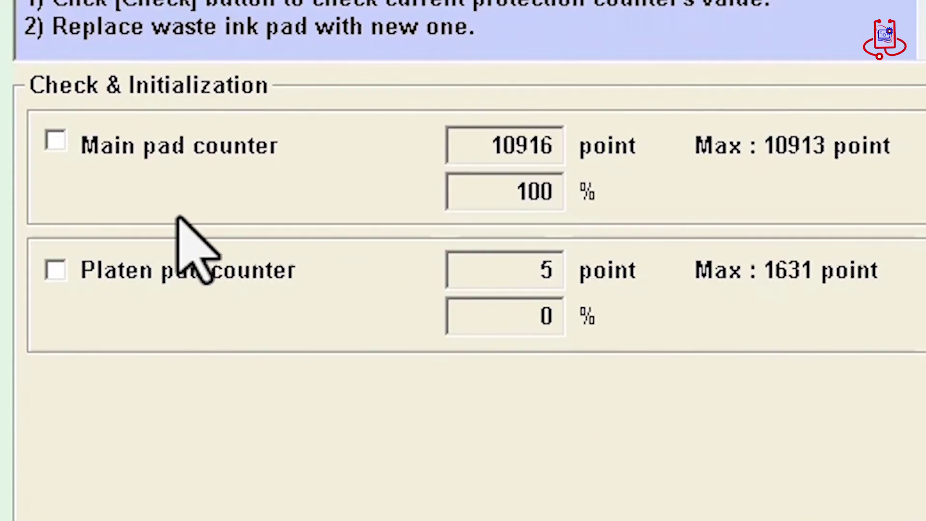
Initialize the main and platen pad counters to 0 and acknowledge the turn-off notice.
{"action": "left_click", "coordinate": [55, 142]}
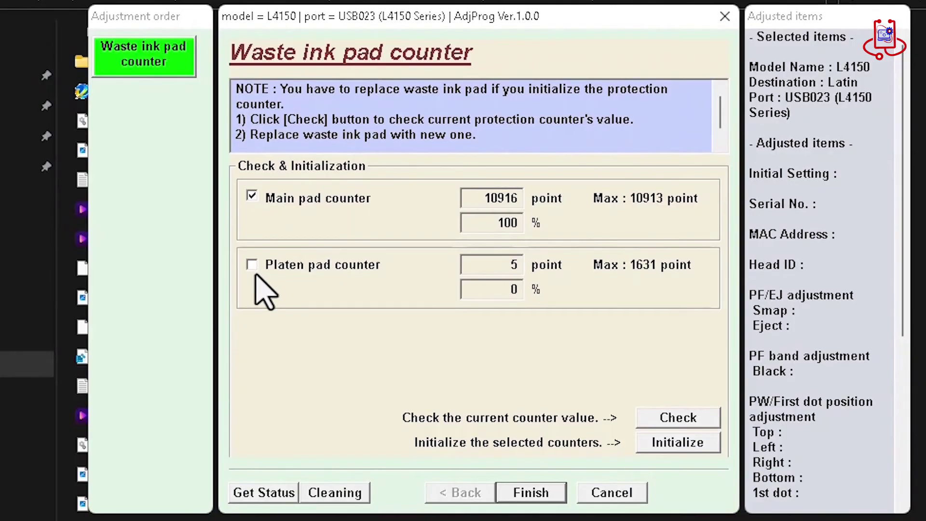
{"action": "left_click", "coordinate": [252, 275]}
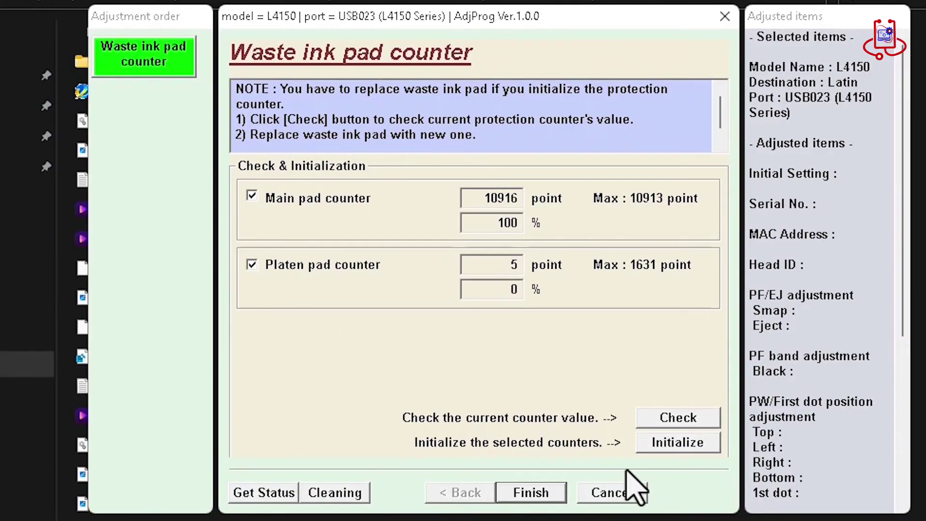
{"action": "left_click", "coordinate": [666, 447]}
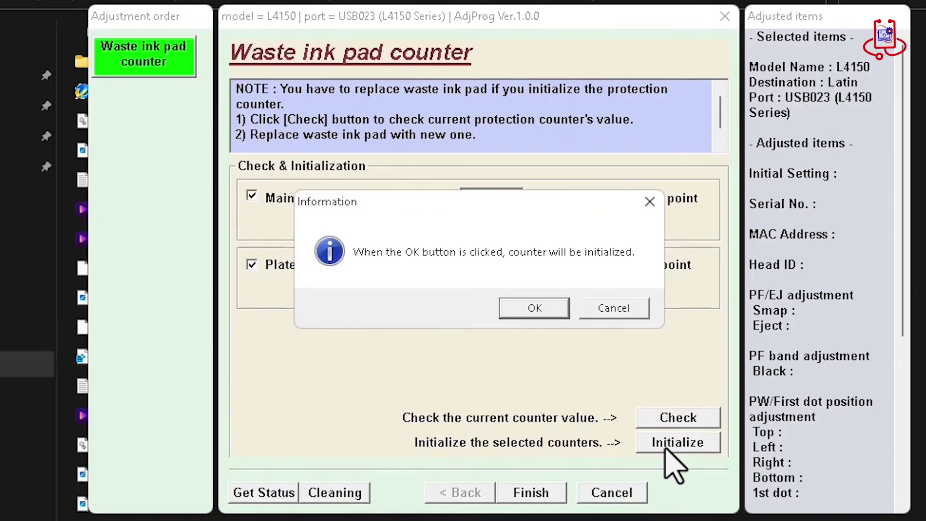
{"action": "left_click", "coordinate": [531, 313]}
{"action": "left_click", "coordinate": [530, 311]}
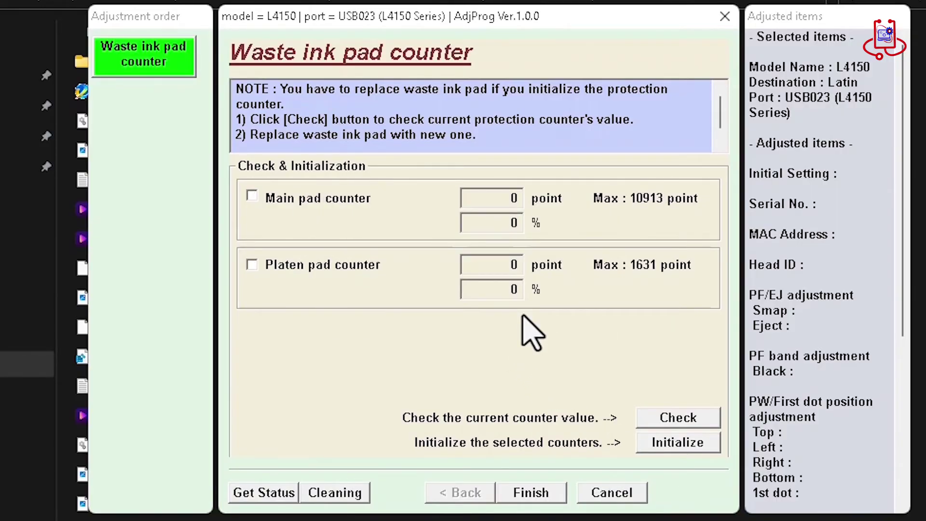